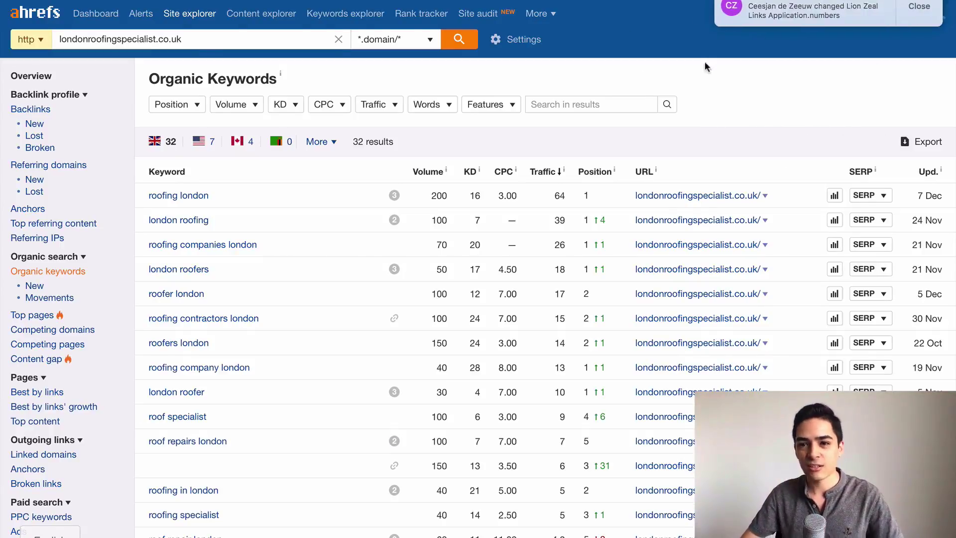
Look through the Google results for roofing contractors london through page 3 and highlight the Furlong Roofing listing.
click(919, 6)
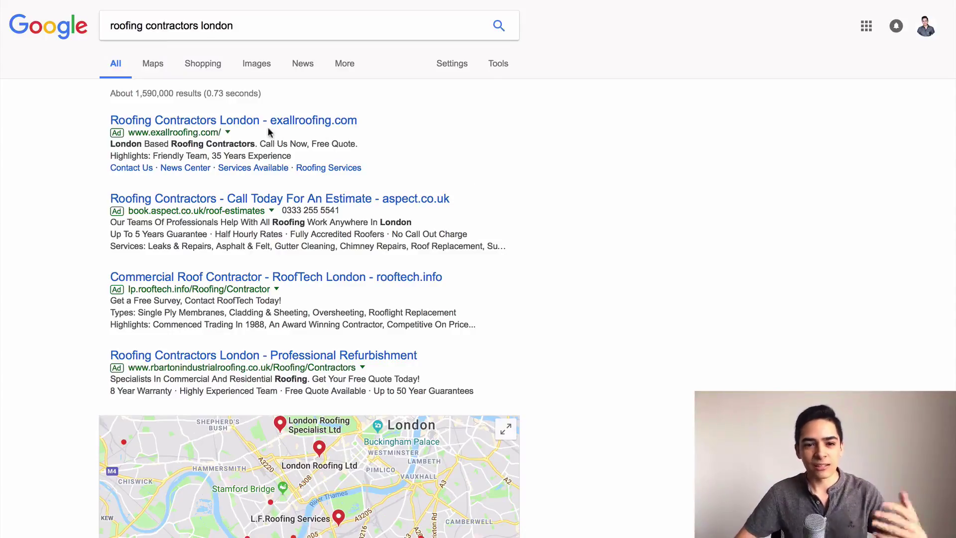
scroll(303, 231, down, 9)
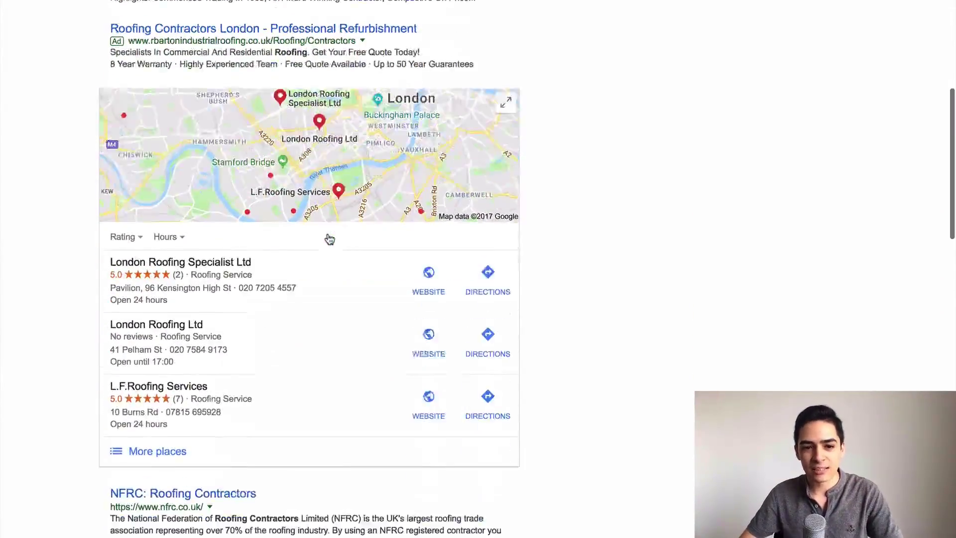
scroll(299, 179, down, 3)
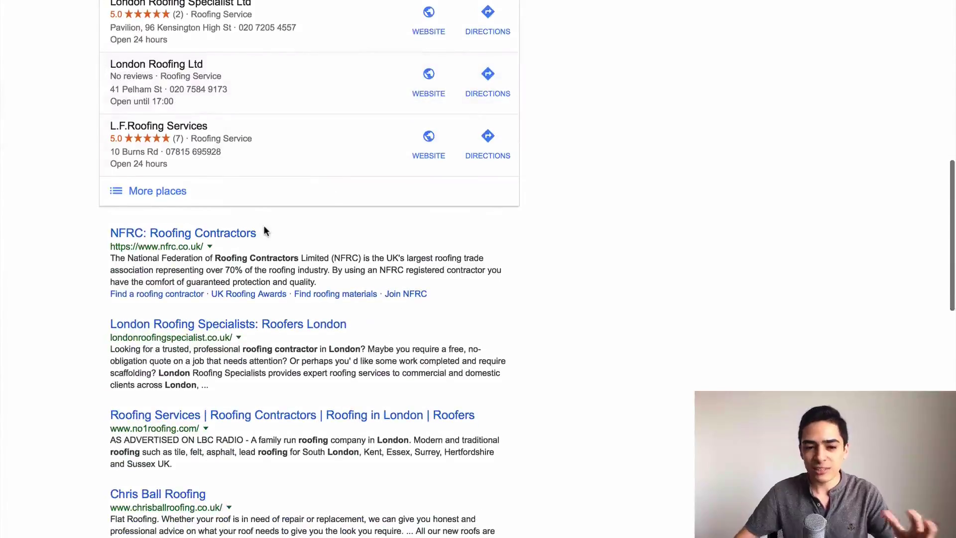
scroll(264, 231, down, 15)
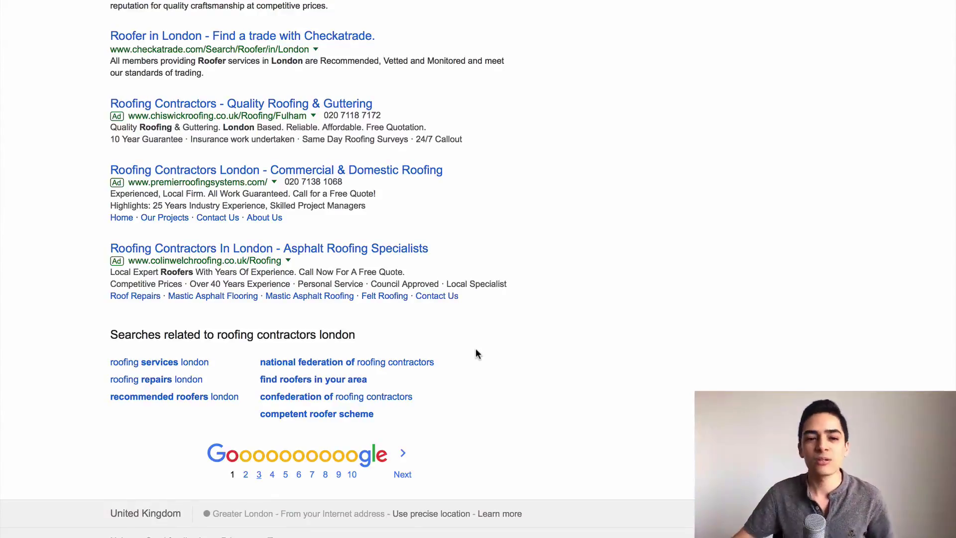
scroll(470, 348, down, 3)
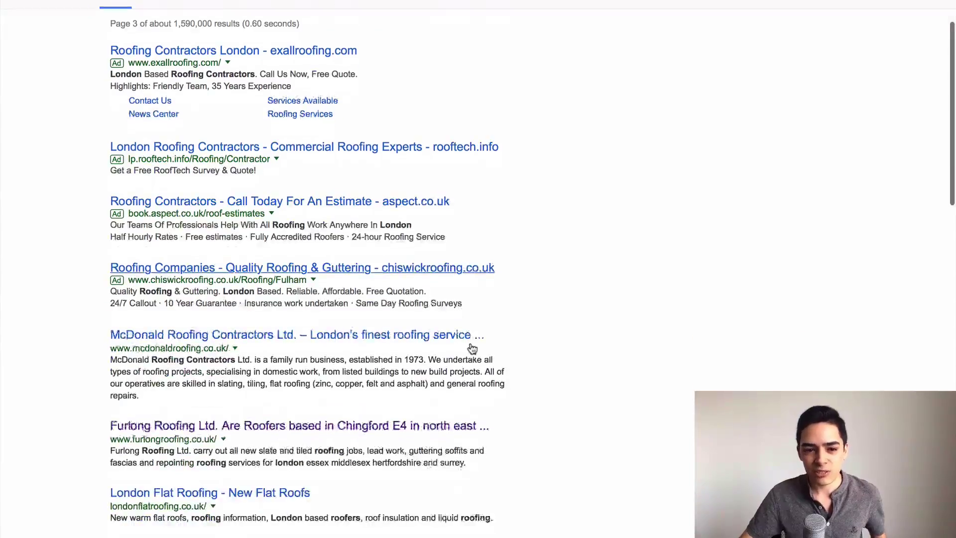
drag(293, 417, 47, 360)
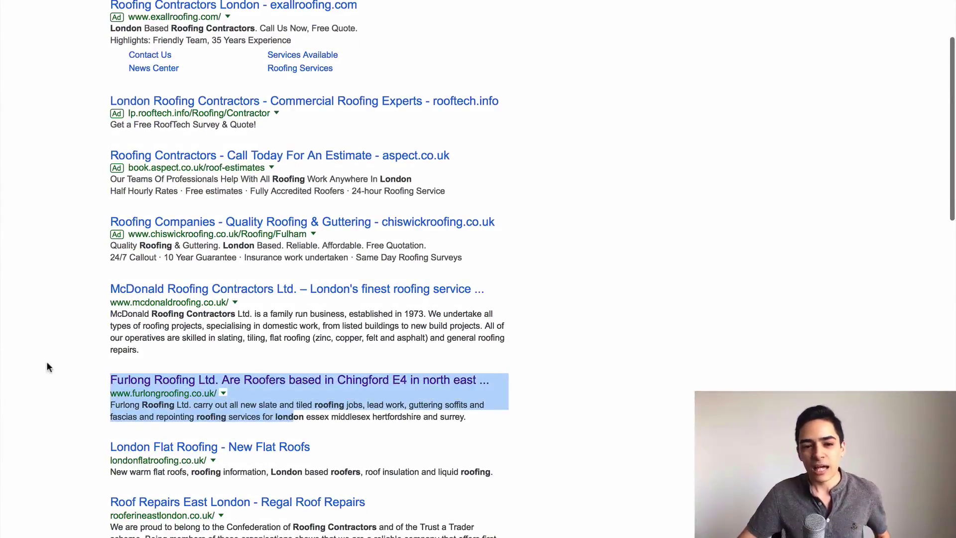
click(47, 360)
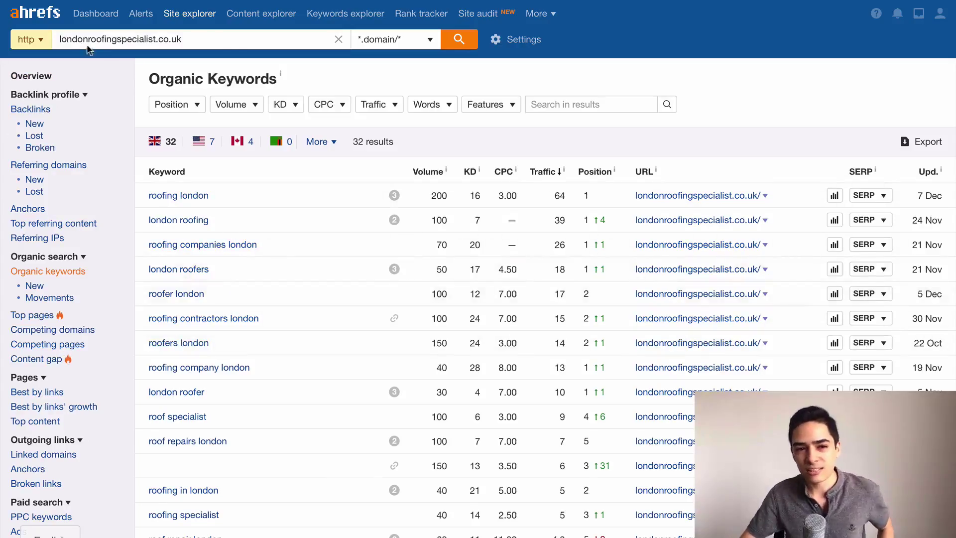
Review the organic keywords of londonroofingspecialist.co.uk in Ahrefs, checking the London roofing terms and their search volumes.
mouse_move(403, 188)
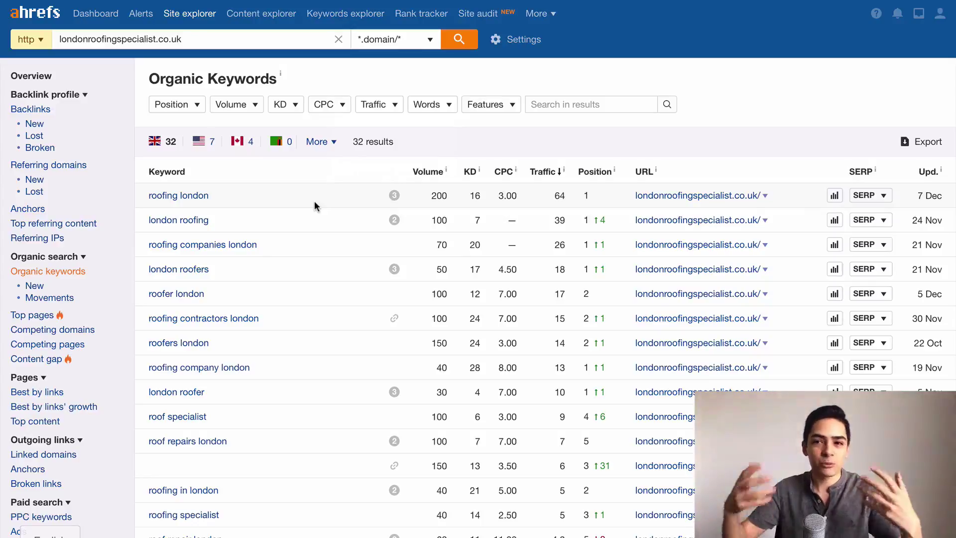
drag(227, 196, 143, 195)
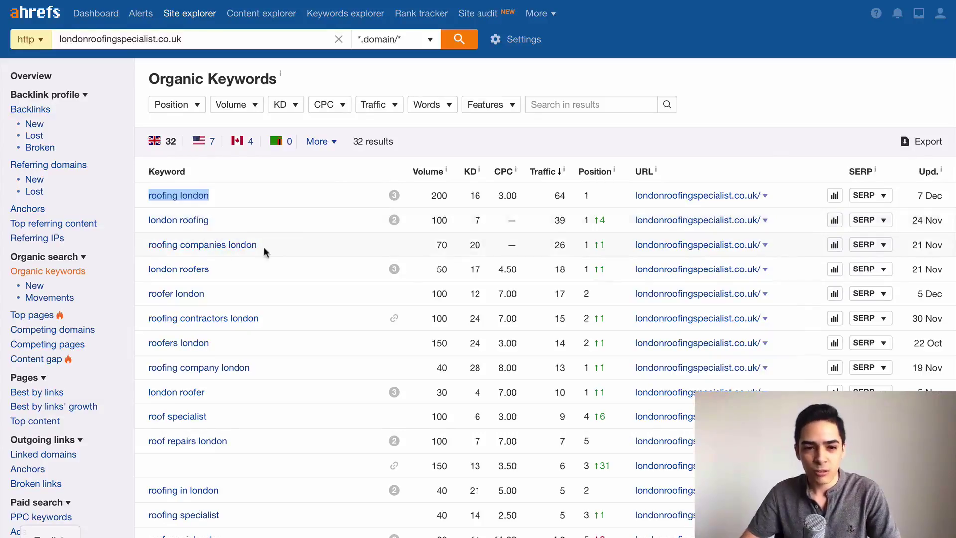
drag(263, 246, 185, 246)
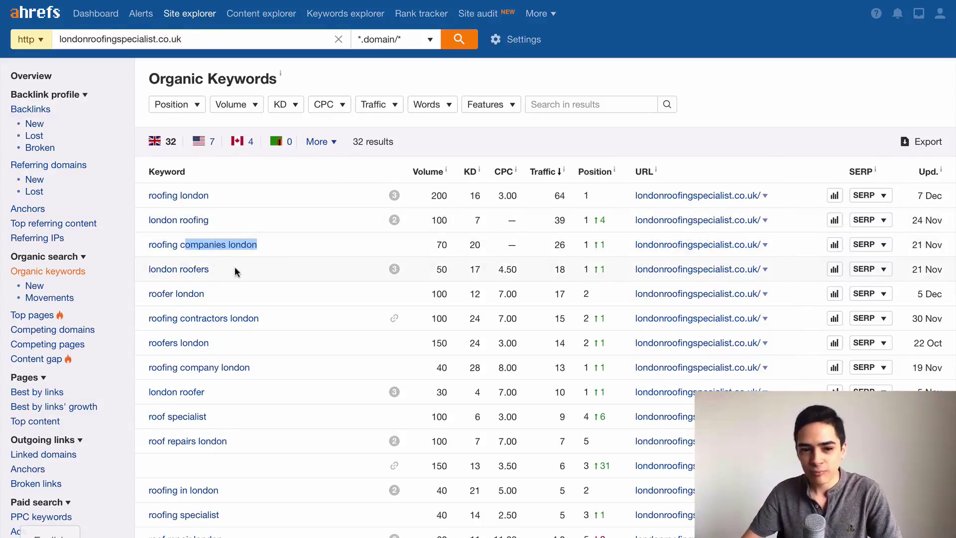
drag(234, 269, 161, 270)
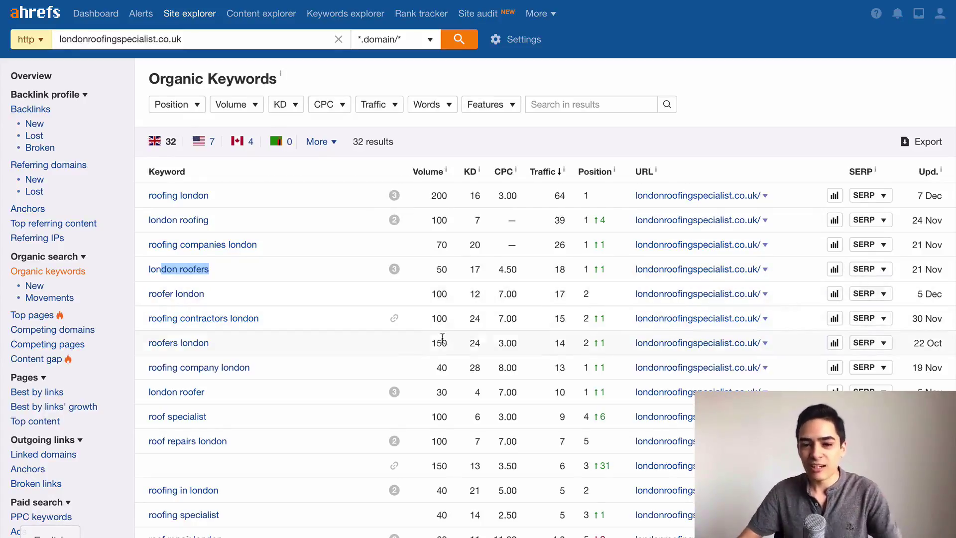
drag(431, 344, 448, 349)
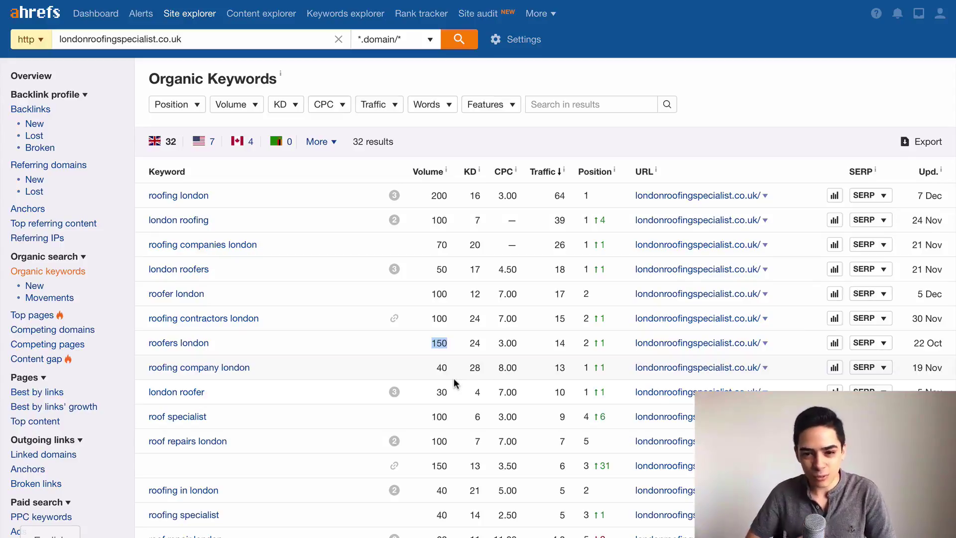
scroll(442, 351, down, 5)
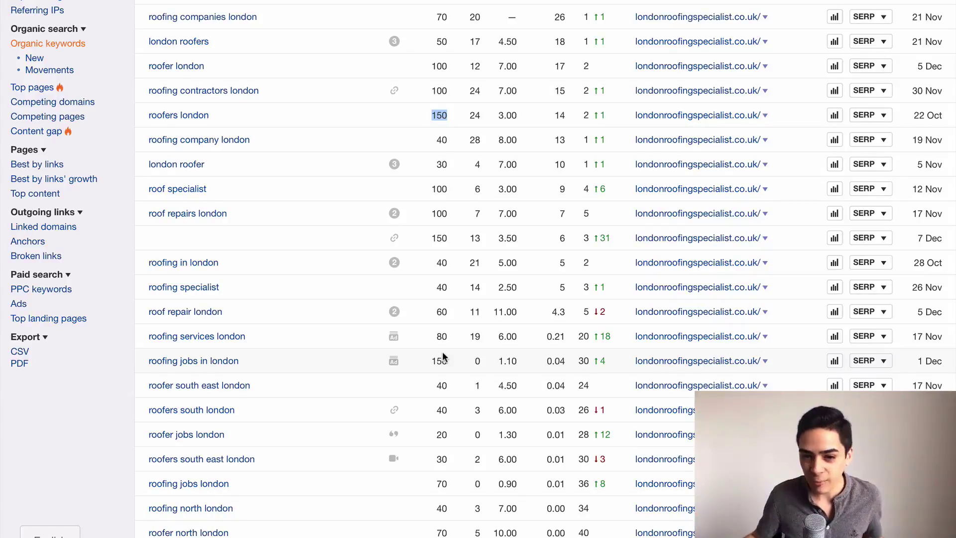
scroll(446, 227, up, 5)
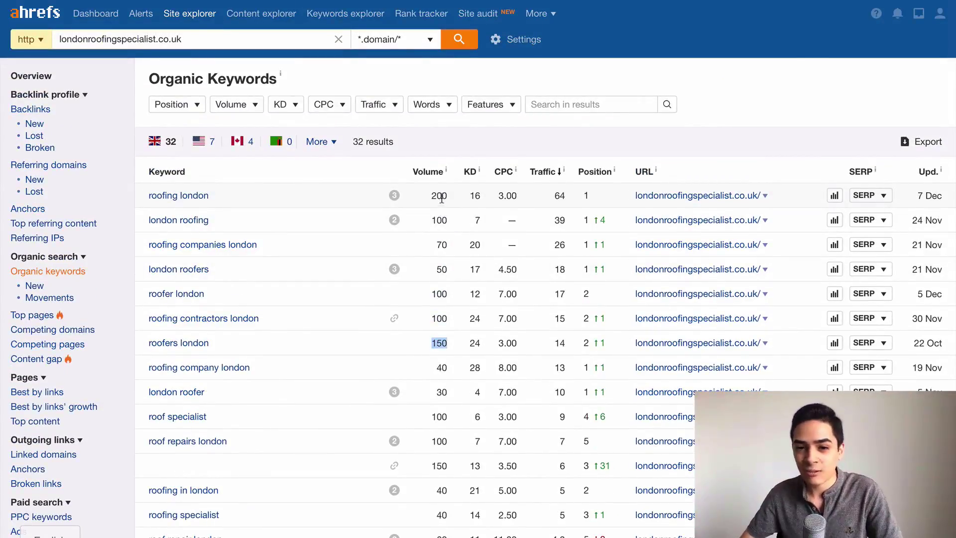
click(441, 199)
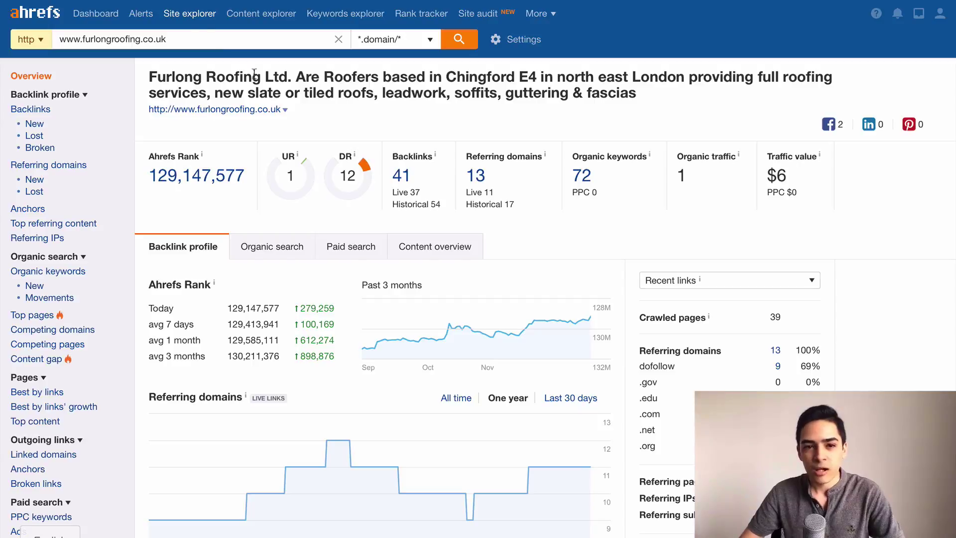
drag(94, 40, 197, 43)
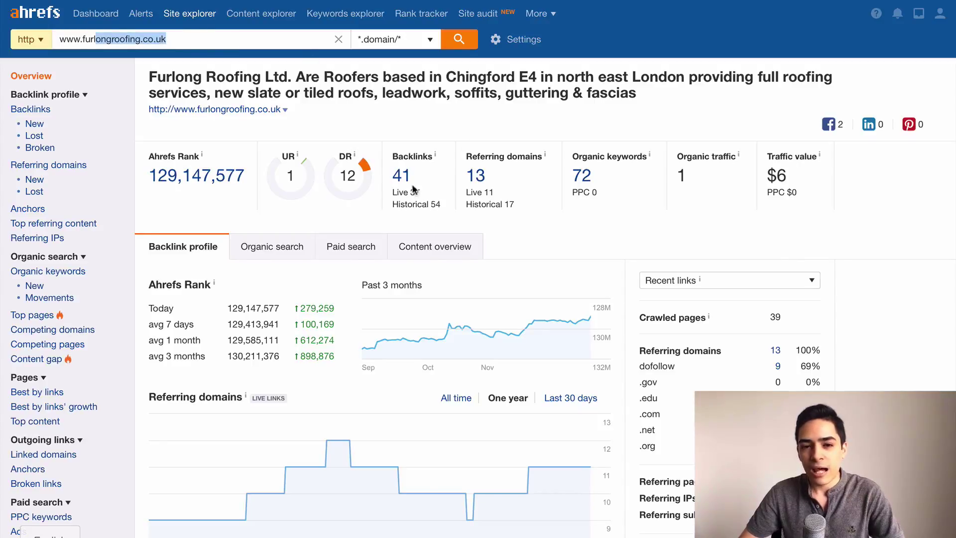
drag(392, 158, 416, 172)
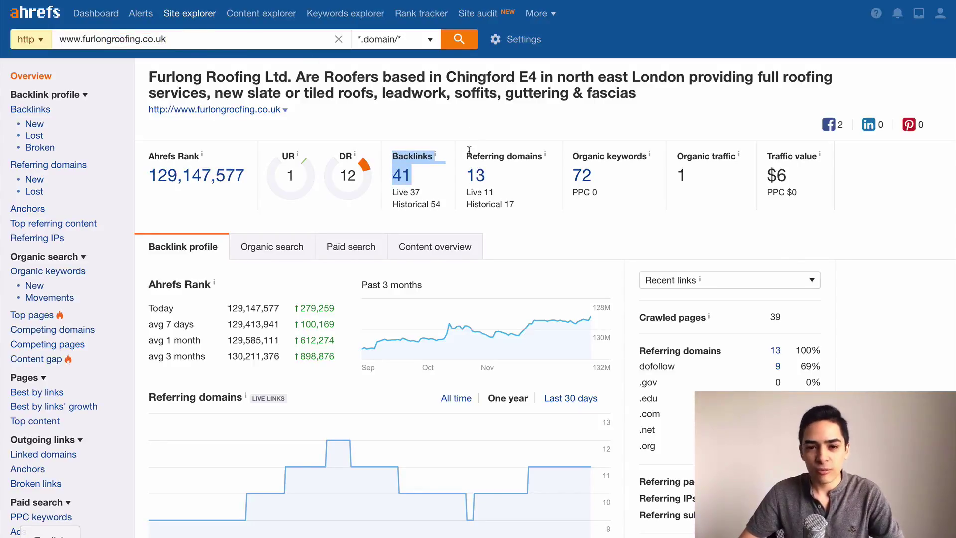
drag(468, 151, 486, 166)
click(557, 227)
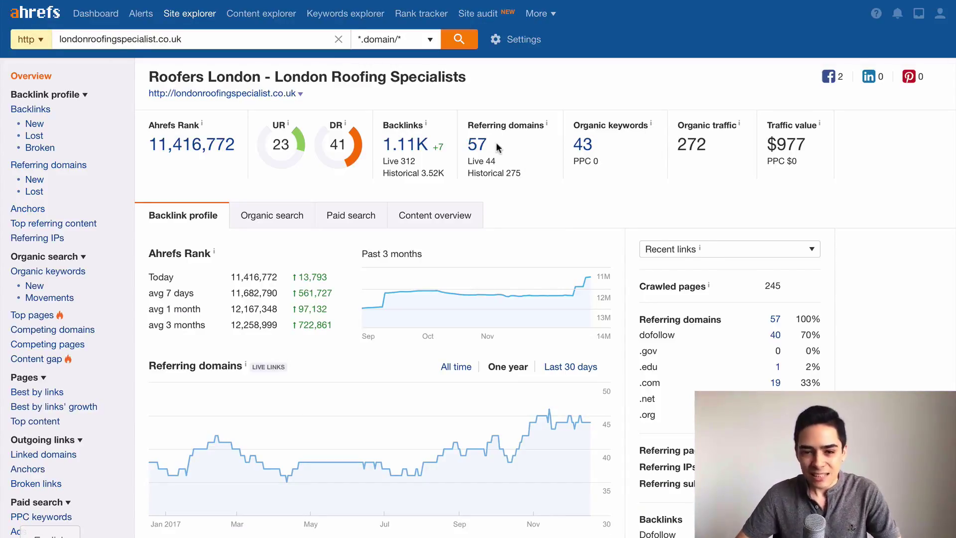
drag(468, 129, 498, 141)
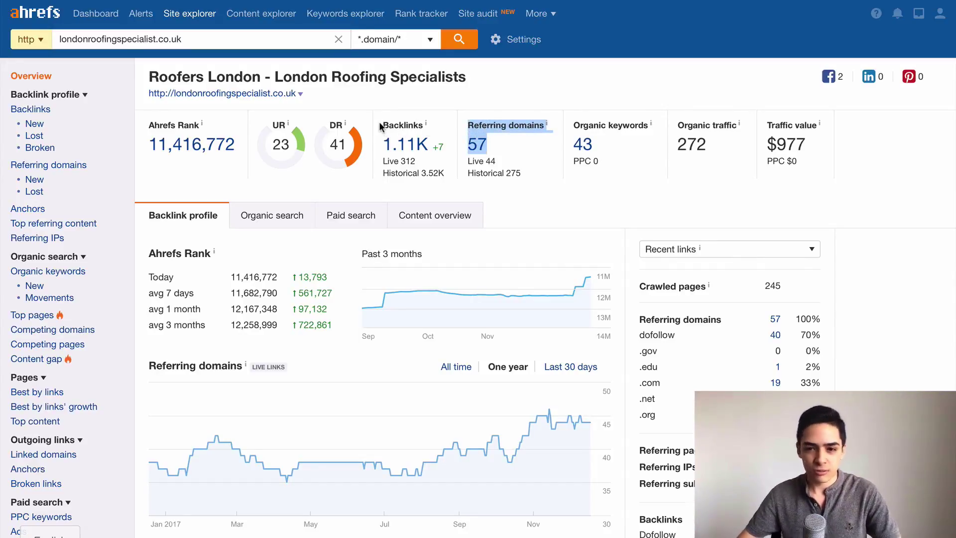
click(397, 116)
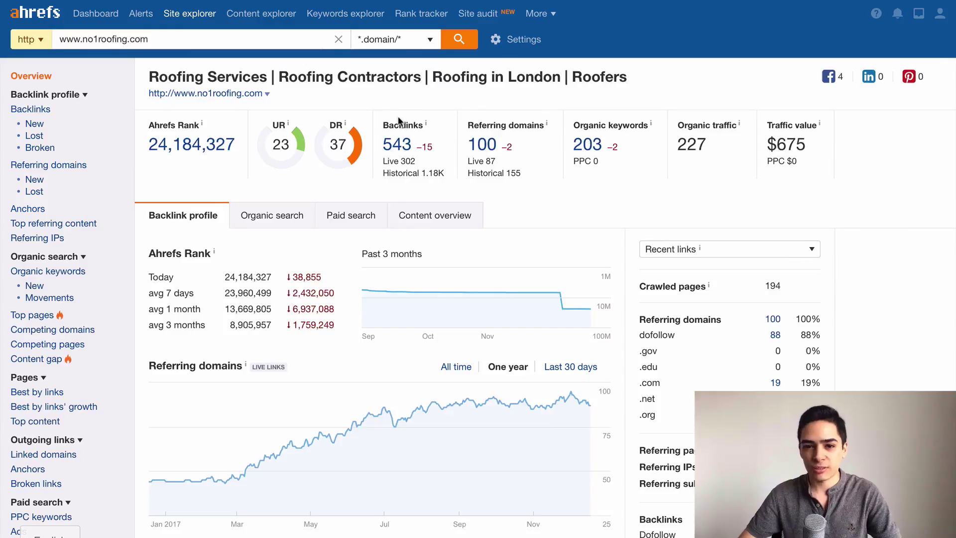
drag(402, 126, 402, 147)
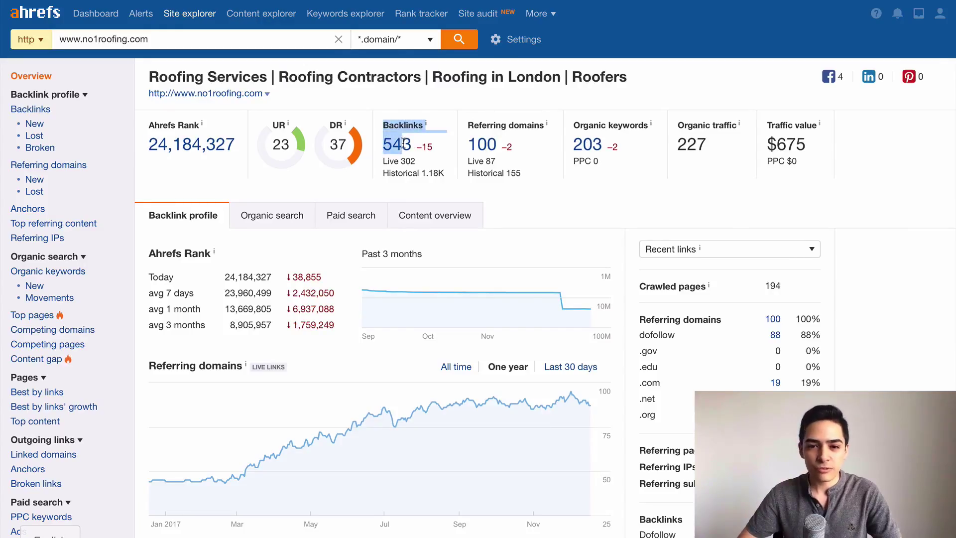
click(470, 125)
drag(470, 125, 497, 144)
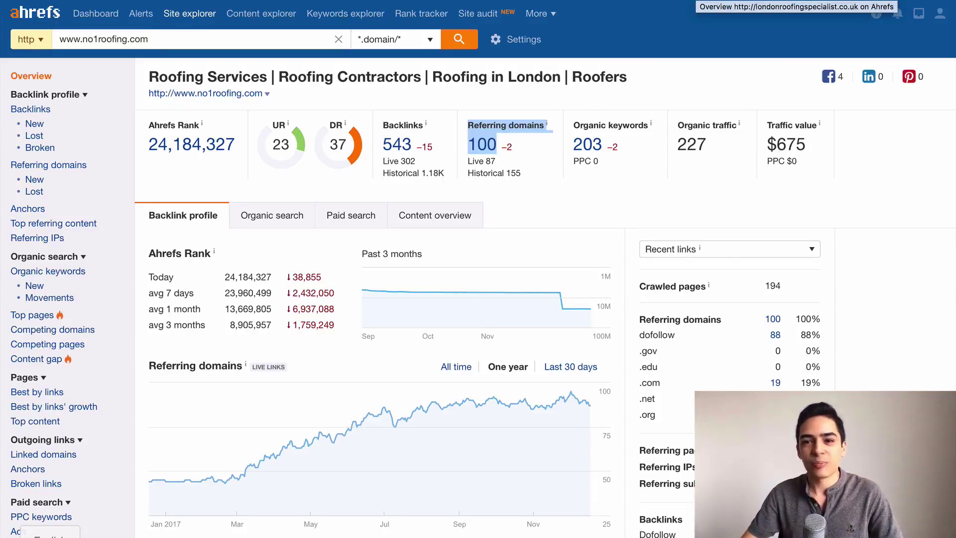
Open the backlinks report for londonroofingspecialist.co.uk and highlight the ascotunited.net sponsor page among the referring pages.
click(698, 1)
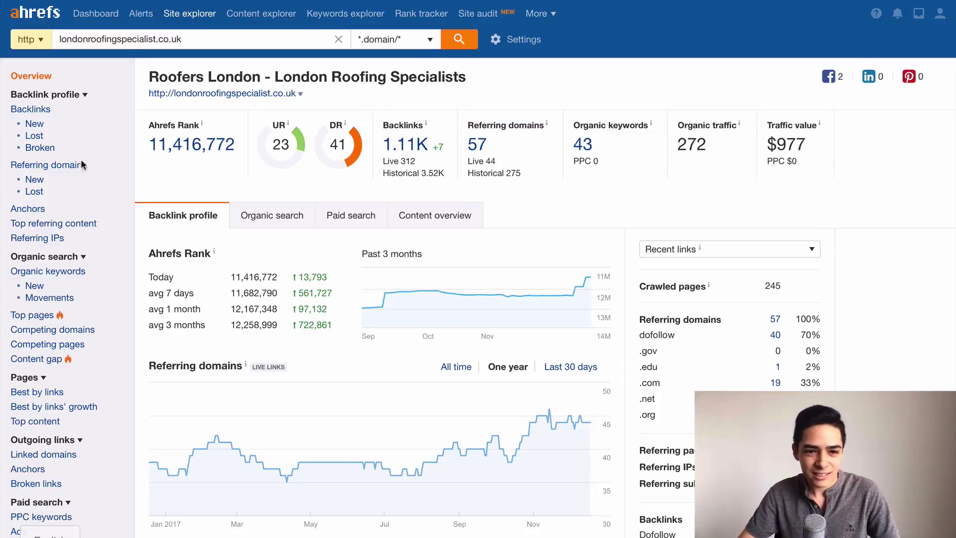
click(43, 113)
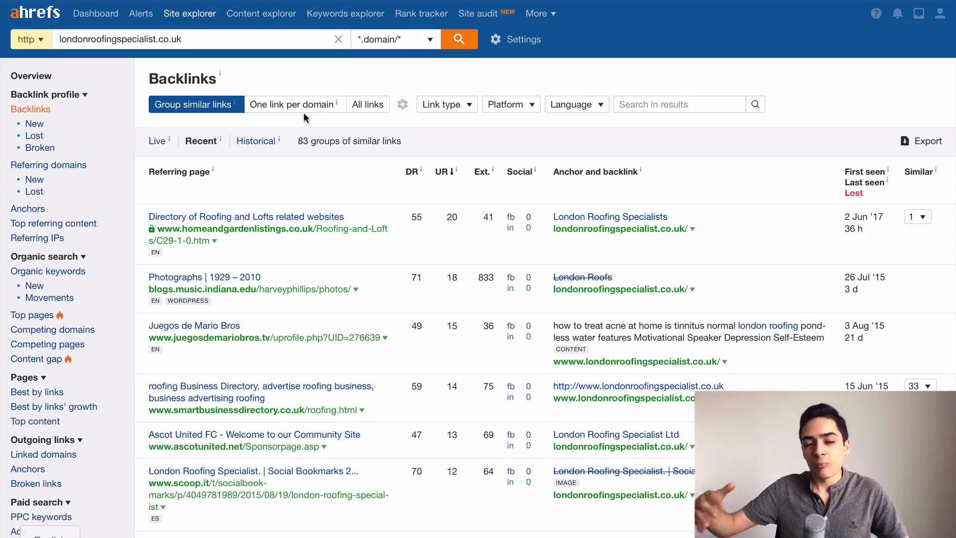
scroll(319, 127, down, 1)
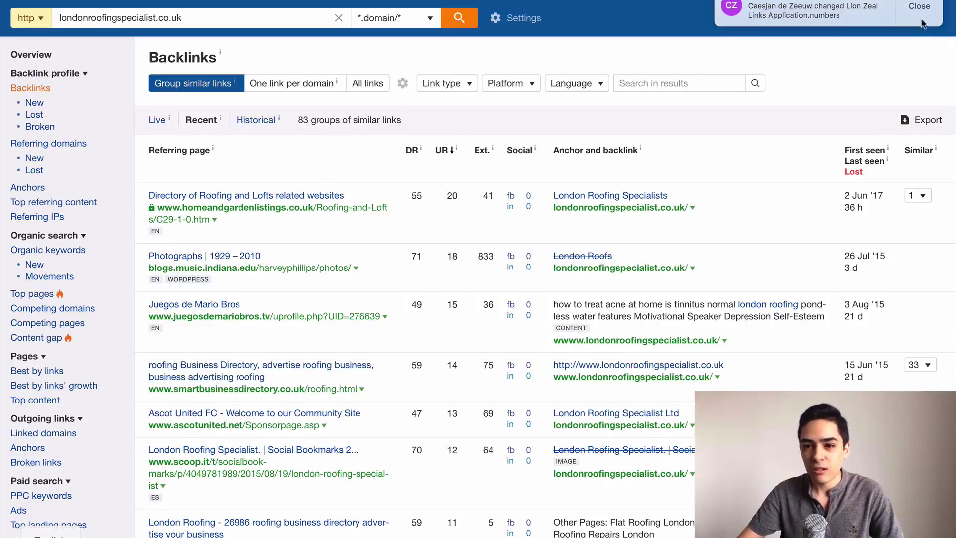
scroll(323, 351, down, 1)
scroll(398, 326, down, 1)
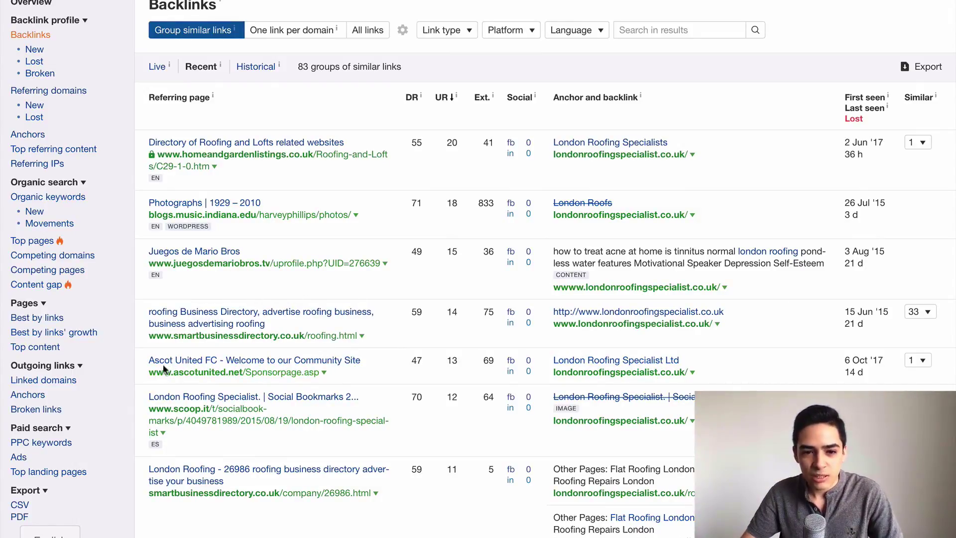
drag(149, 372, 251, 371)
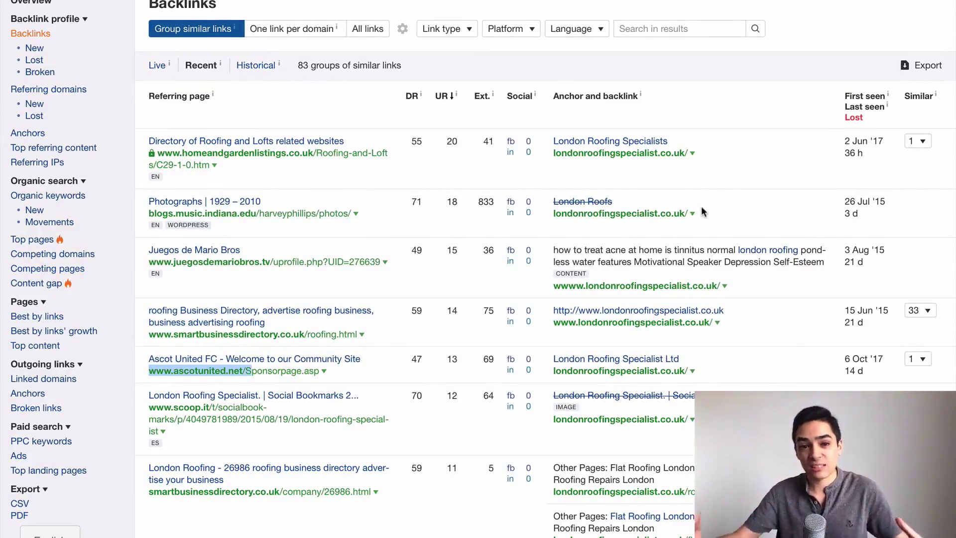
Examine the further referring pages of londonroofingspecialist.co.uk, including directory listings, blog pages and links redirected through castlebuilder.co.uk.
scroll(696, 199, down, 3)
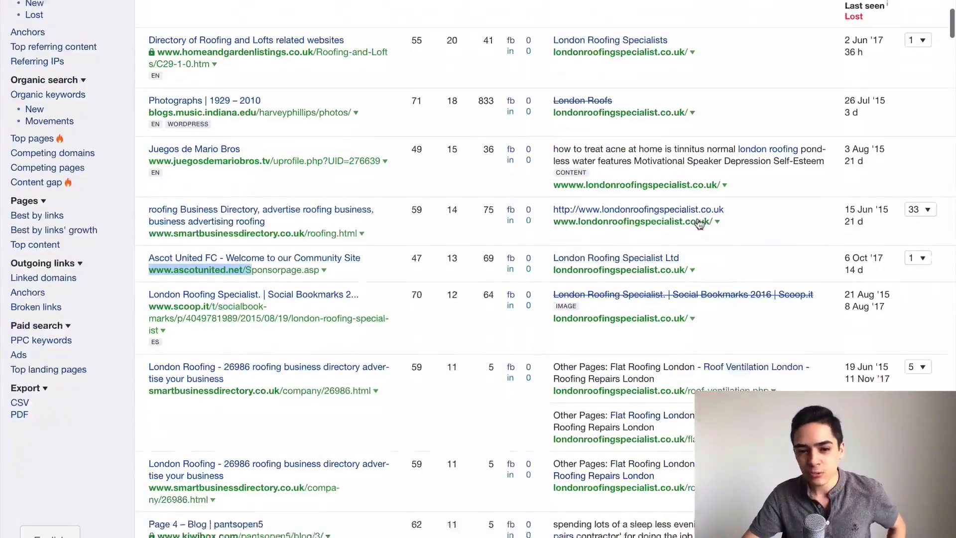
scroll(698, 225, down, 6)
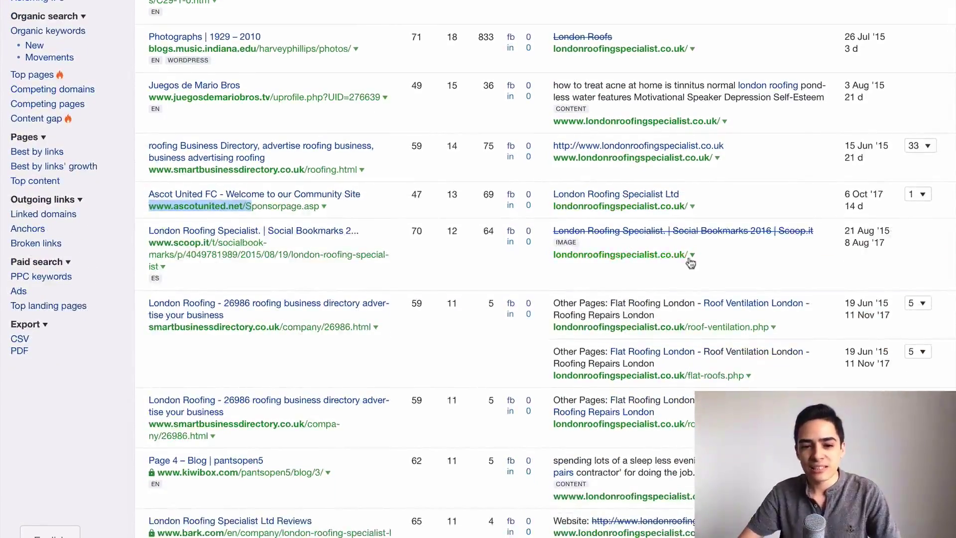
scroll(697, 268, down, 5)
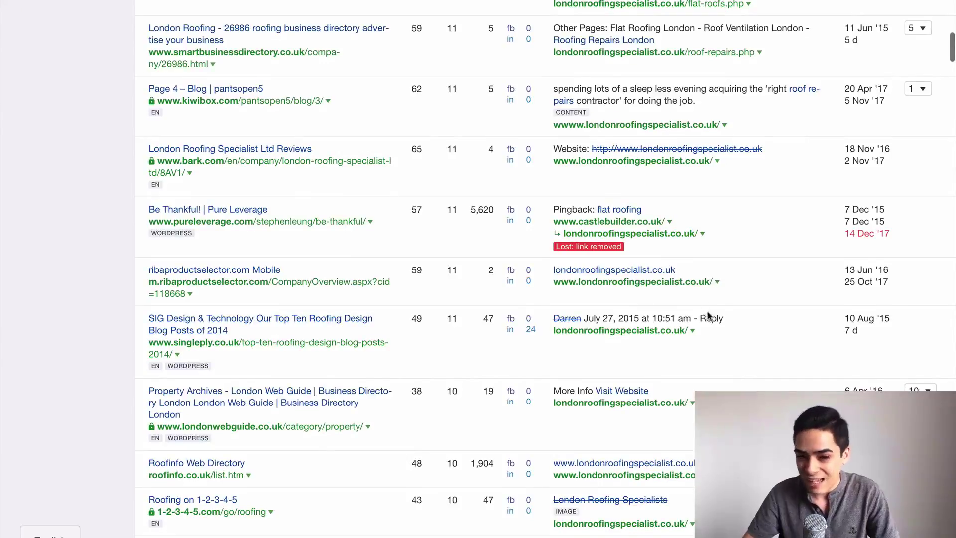
scroll(707, 314, down, 2)
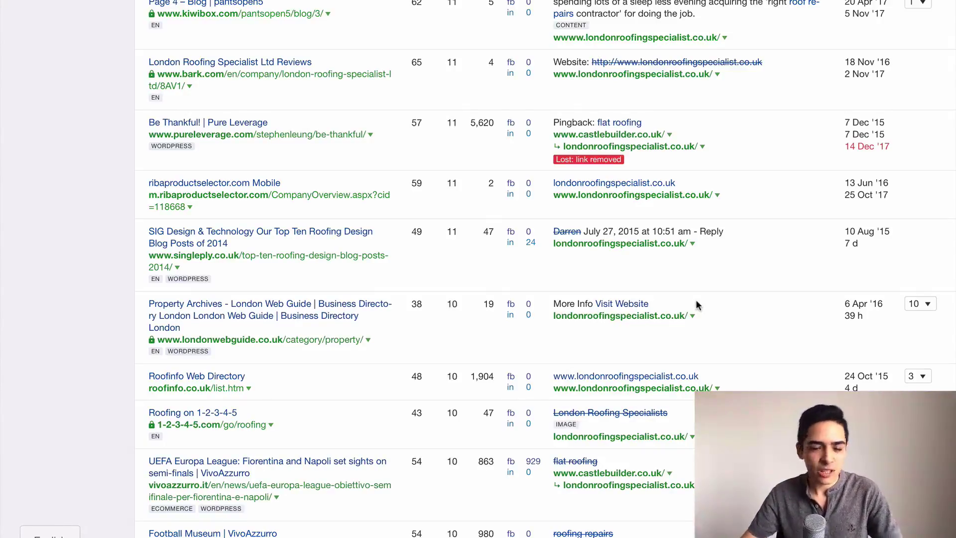
scroll(670, 294, down, 1)
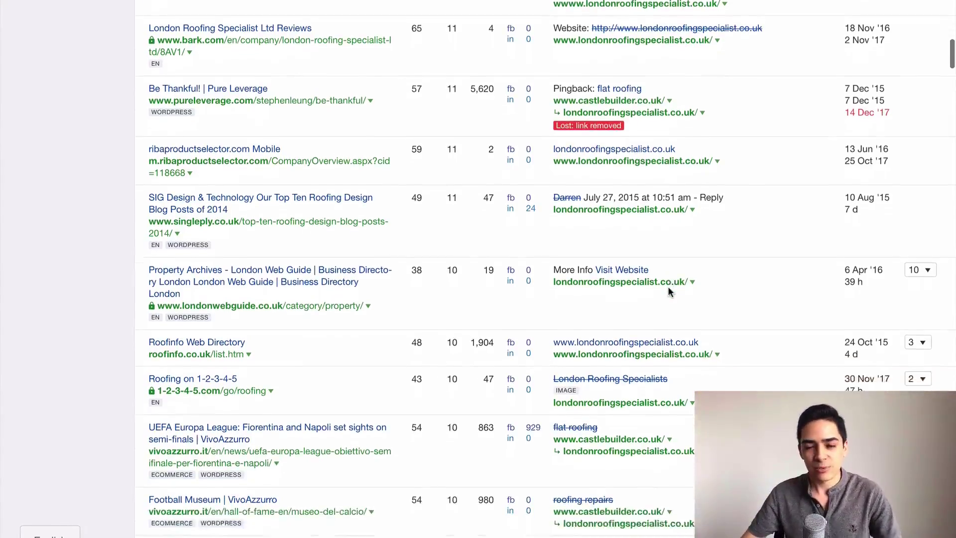
scroll(667, 292, down, 2)
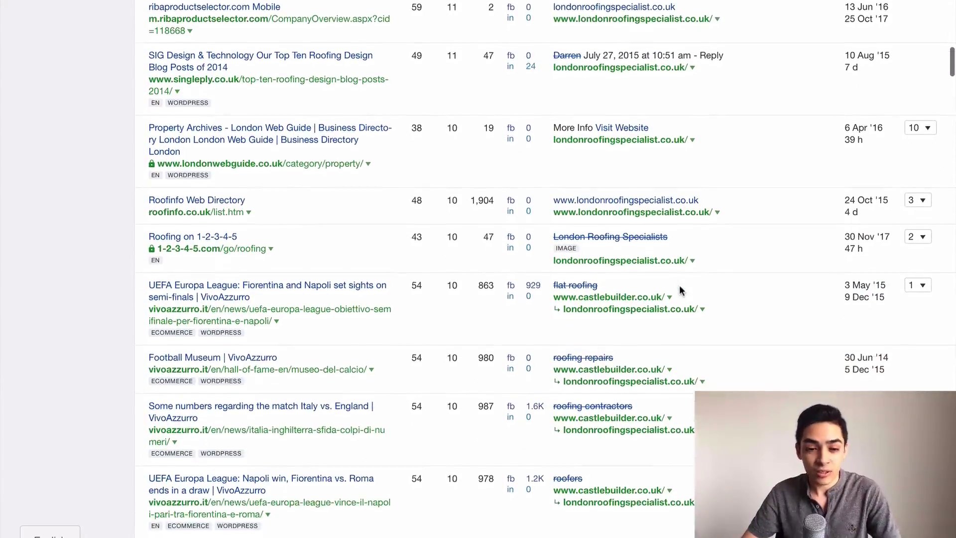
scroll(697, 264, down, 1)
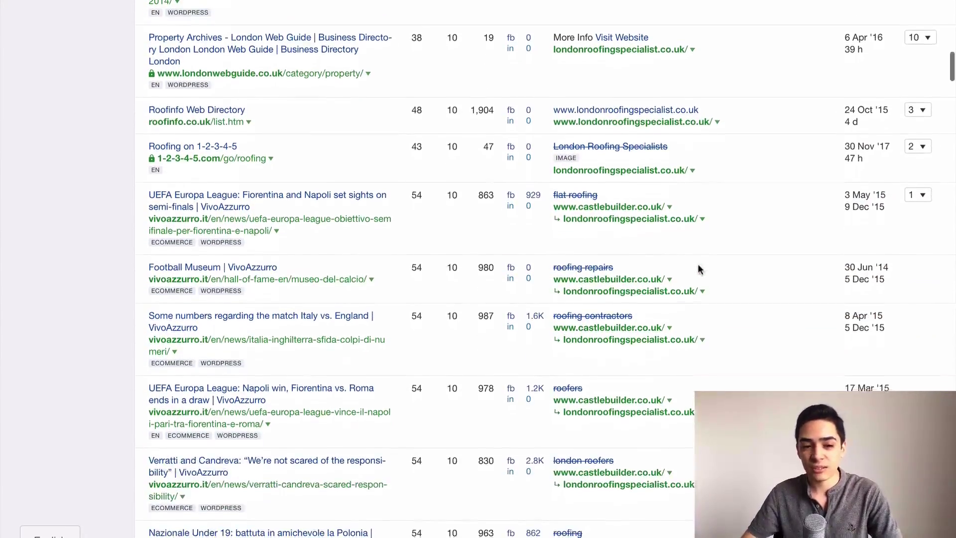
scroll(692, 281, down, 2)
scroll(693, 285, down, 2)
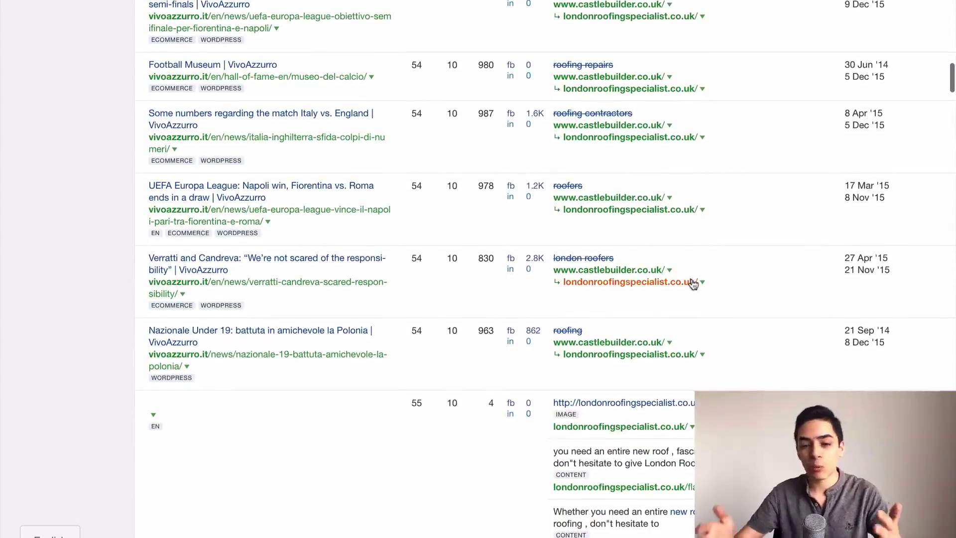
Look through the club sponsors listed on the Ascot United FC sponsor page, then close that page.
scroll(697, 289, down, 2)
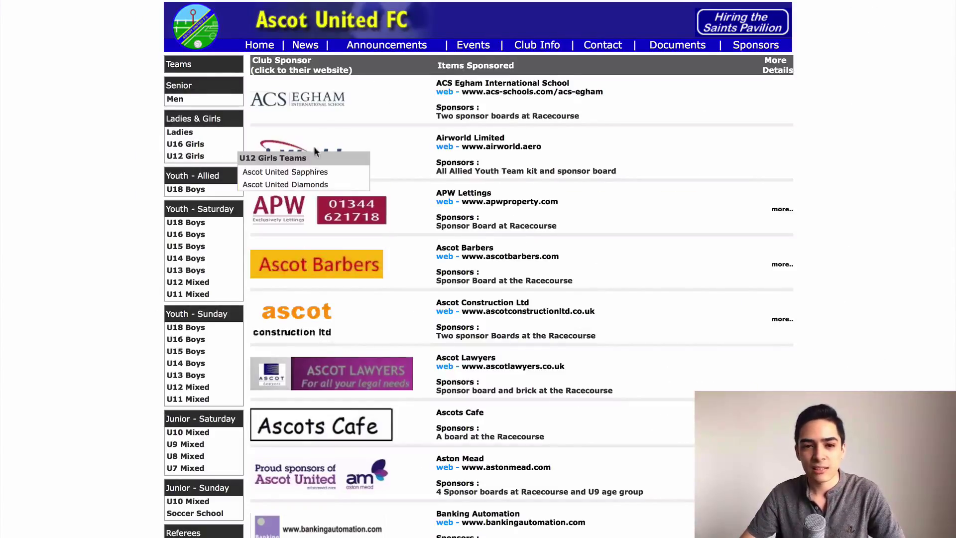
scroll(534, 259, down, 5)
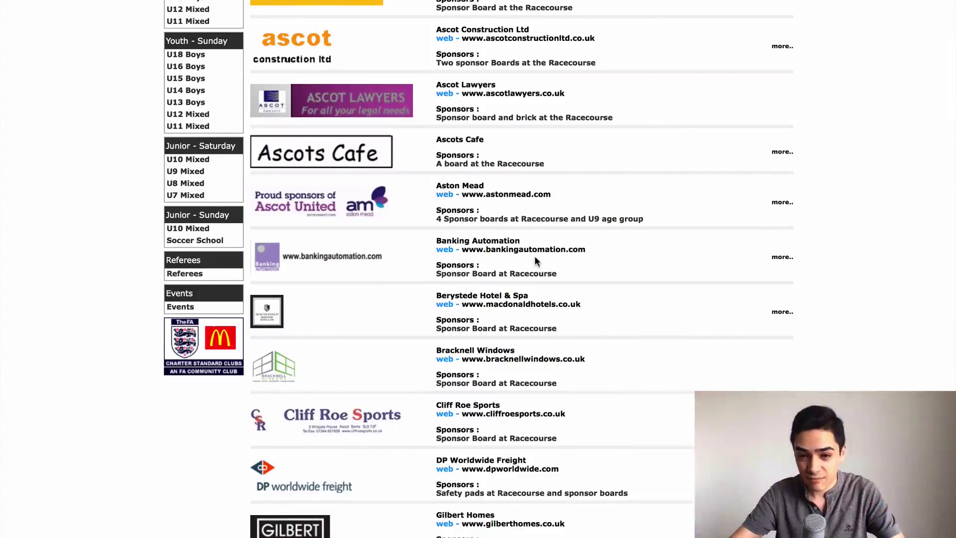
key(super+w)
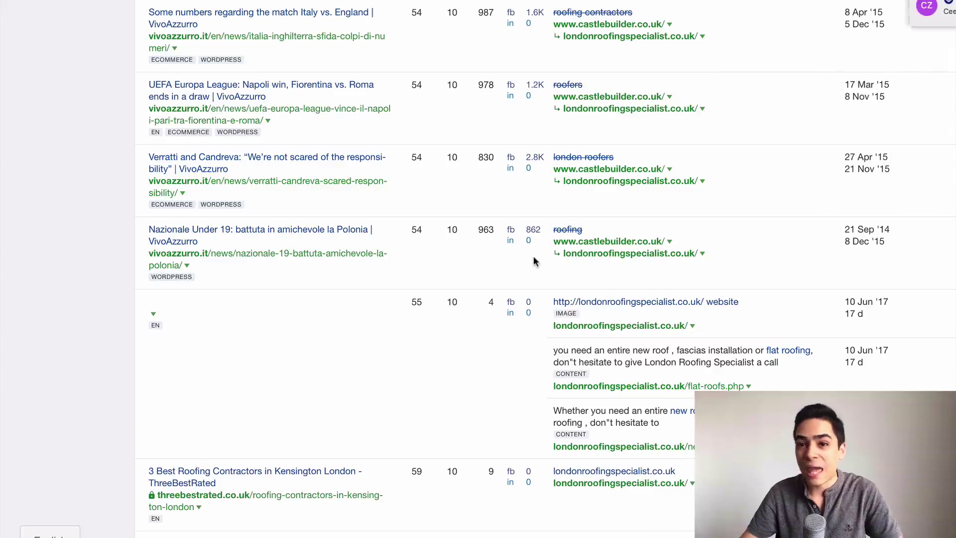
key(super+w)
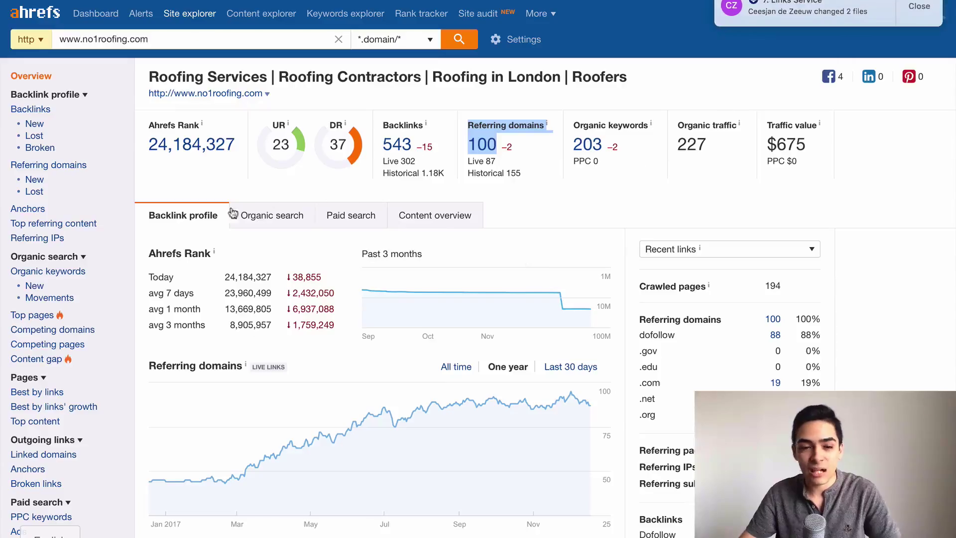
click(36, 113)
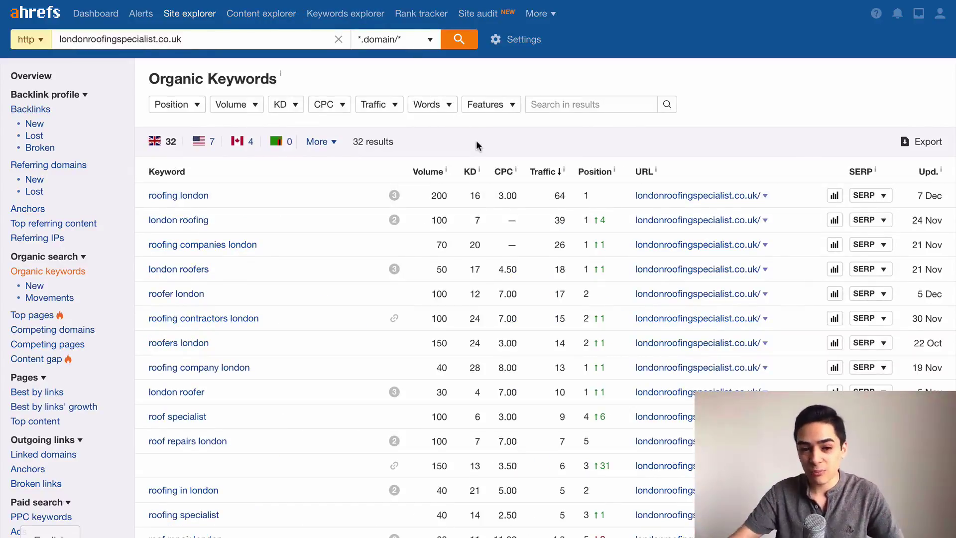
scroll(508, 264, down, 2)
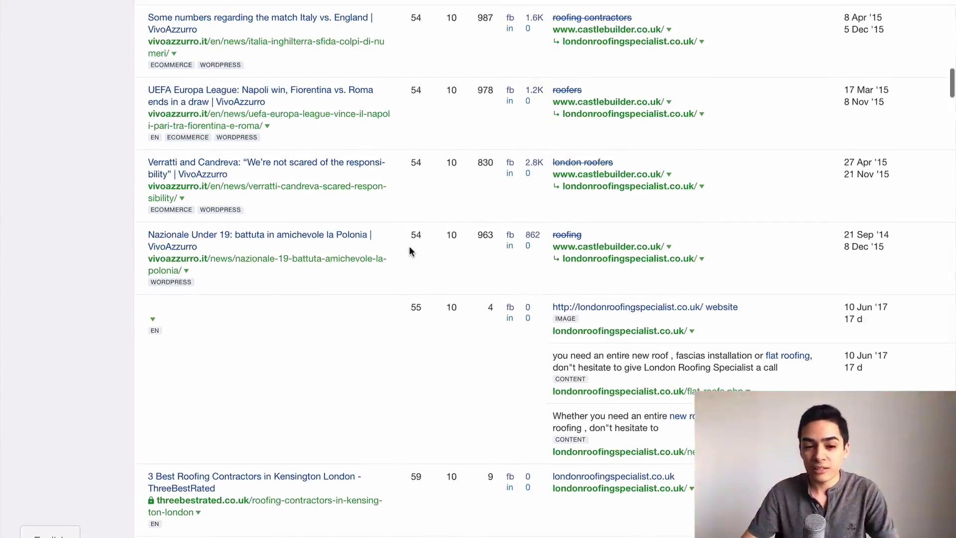
Examine the lower-rated referring pages of londonroofingspecialist.co.uk, including directories, forum posts and lost links, and return to the start of the backlinks report.
scroll(458, 241, down, 5)
scroll(472, 226, down, 12)
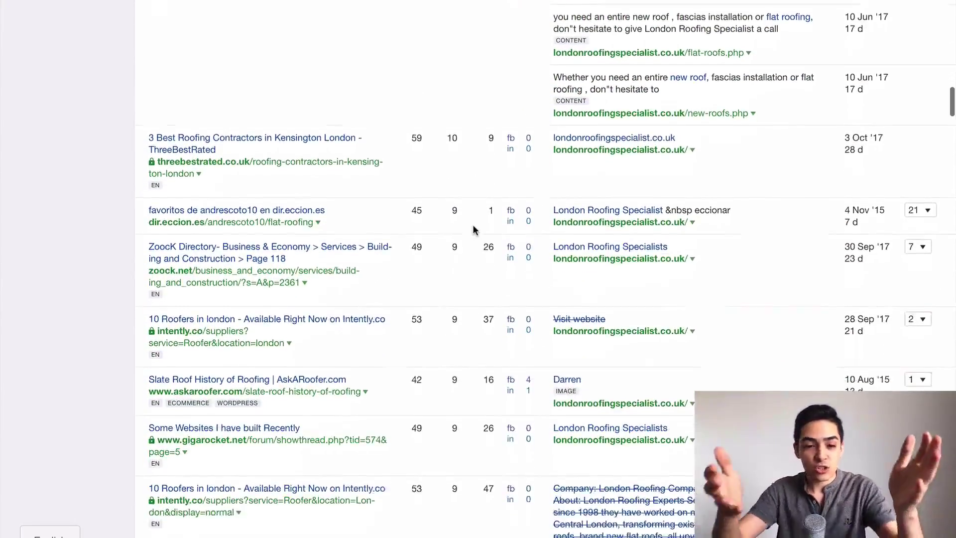
scroll(498, 235, down, 16)
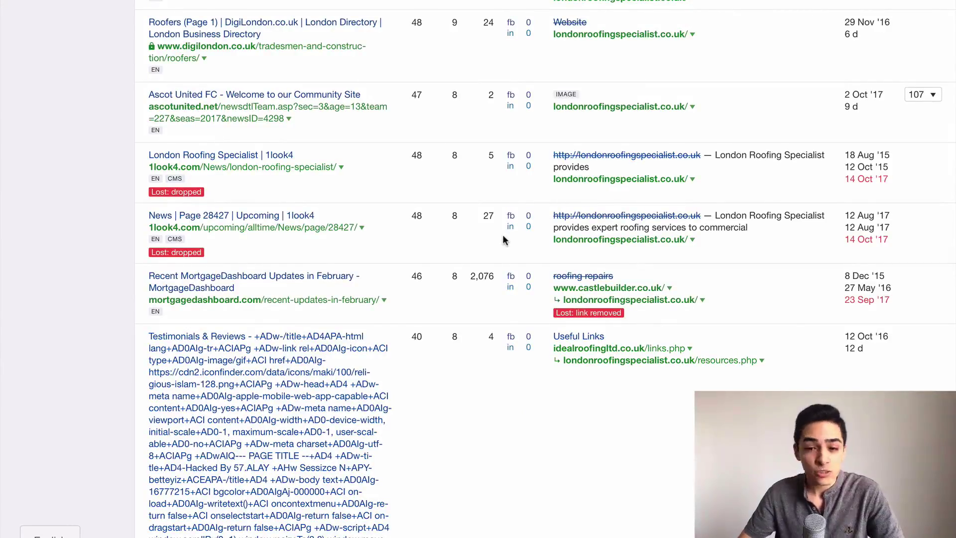
scroll(503, 237, up, 20)
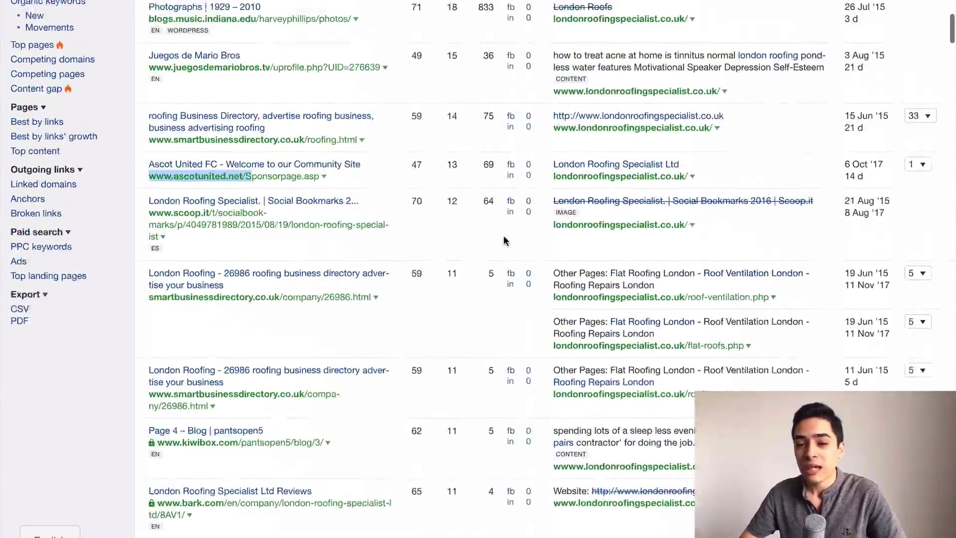
scroll(503, 241, up, 5)
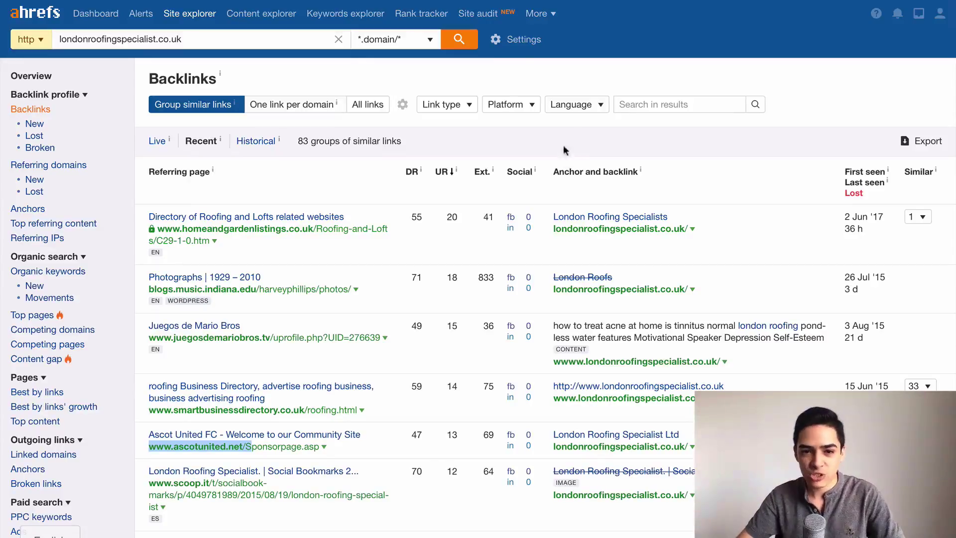
Clear the highlight on the ascotunited.net address and review the strongest referring pages and anchors of londonroofingspecialist.co.uk again.
click(671, 127)
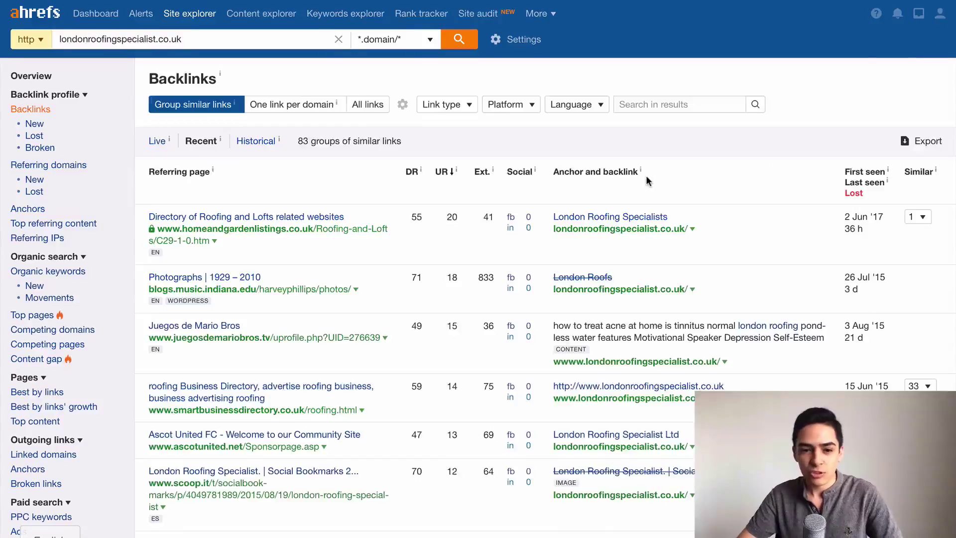
scroll(657, 129, down, 4)
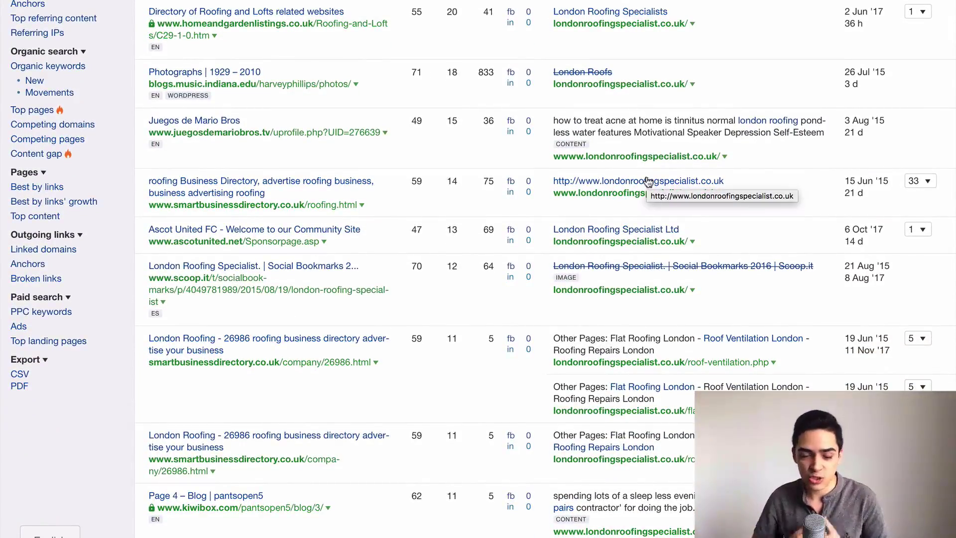
scroll(647, 181, down, 9)
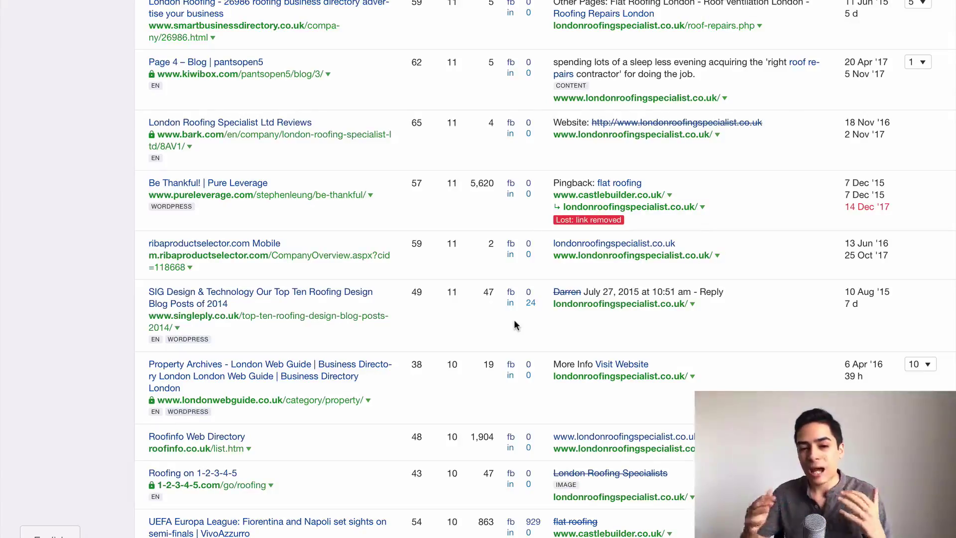
scroll(477, 258, down, 2)
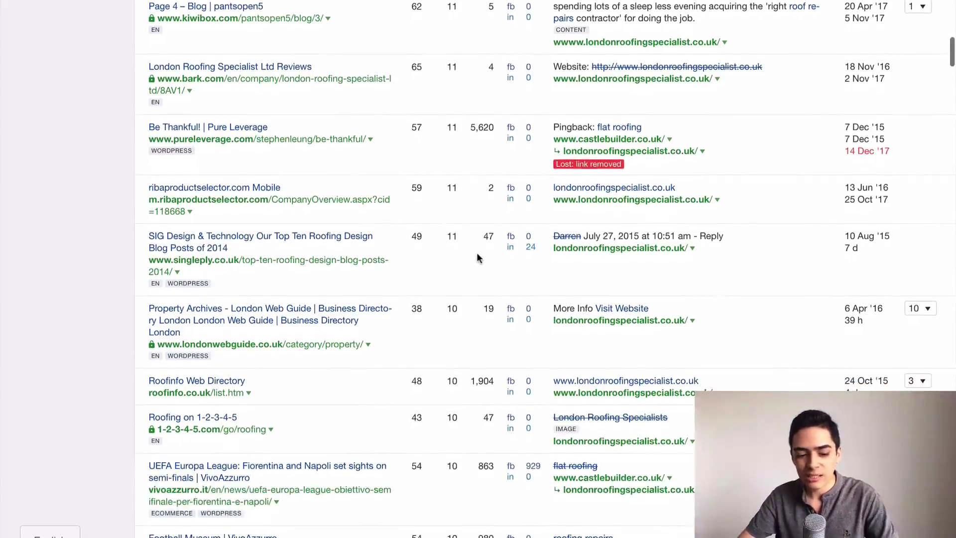